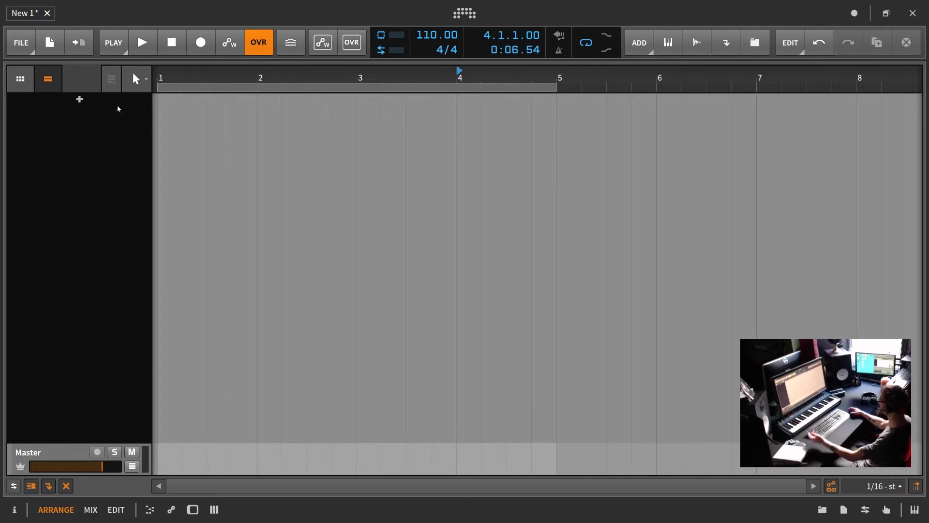
- Add four instrument tracks, Inst 1 through Inst 4, from the track list's context menu
{"action": "right_click", "coordinate": [103, 116]}
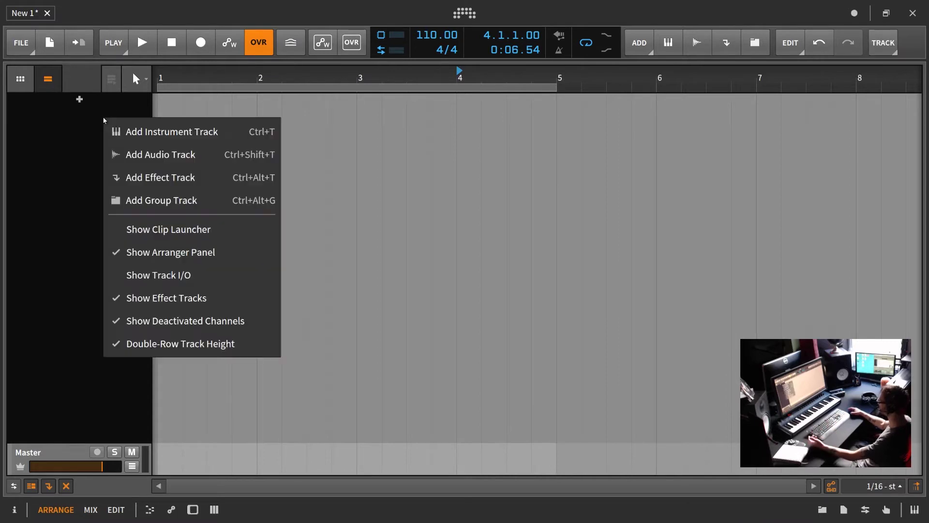
{"action": "left_click", "coordinate": [130, 139]}
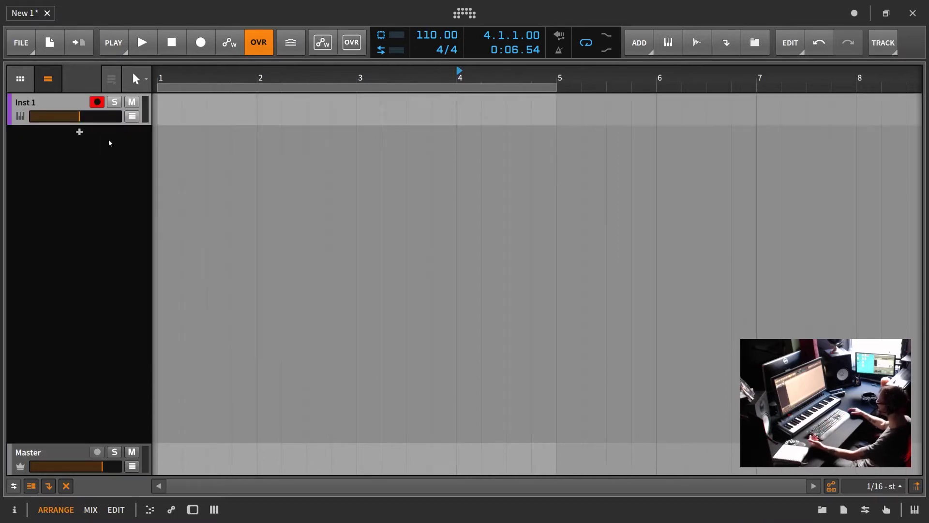
{"action": "right_click", "coordinate": [71, 147]}
{"action": "left_click", "coordinate": [97, 161]}
{"action": "right_click", "coordinate": [59, 193]}
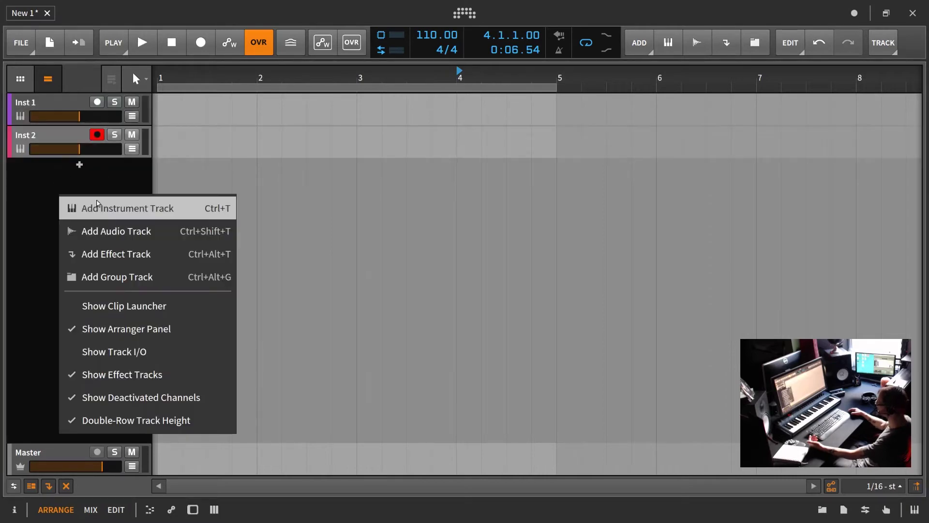
{"action": "left_click", "coordinate": [97, 207]}
{"action": "right_click", "coordinate": [49, 219]}
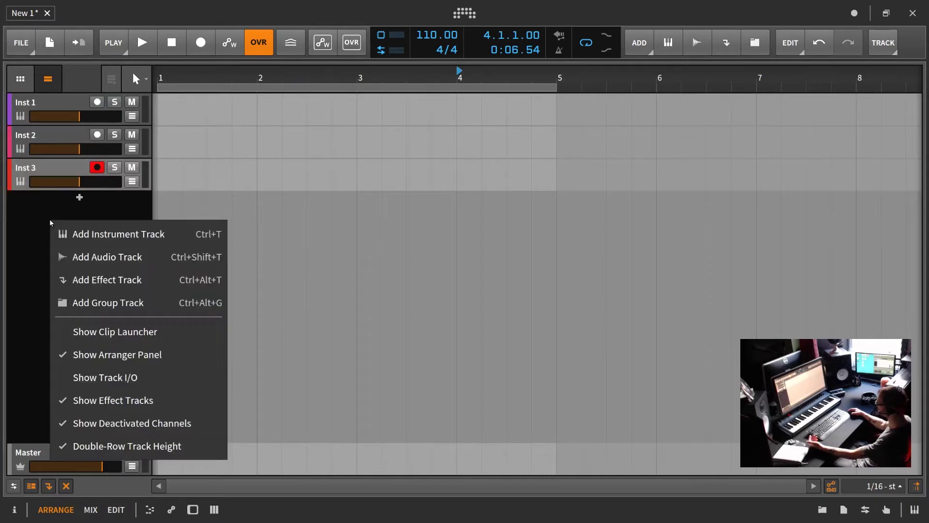
{"action": "left_click", "coordinate": [72, 234]}
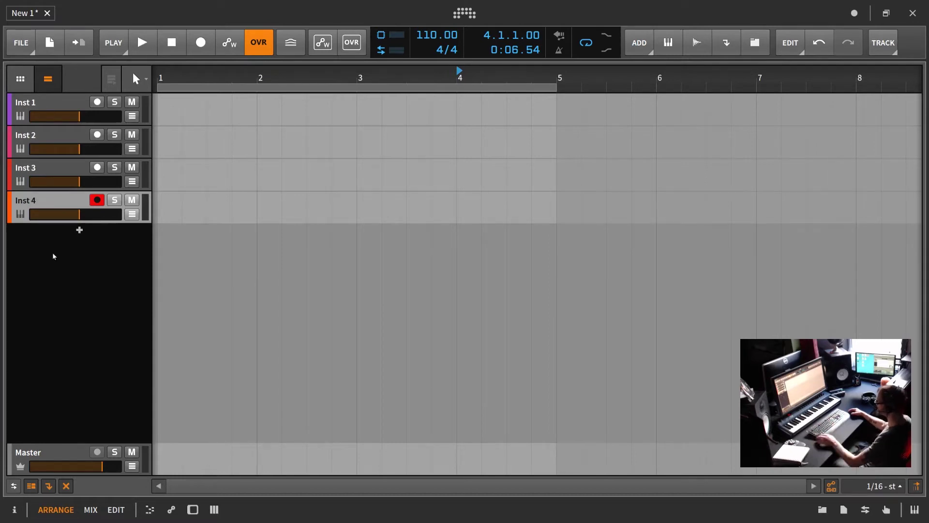
{"action": "key", "text": "ctrl+a"}
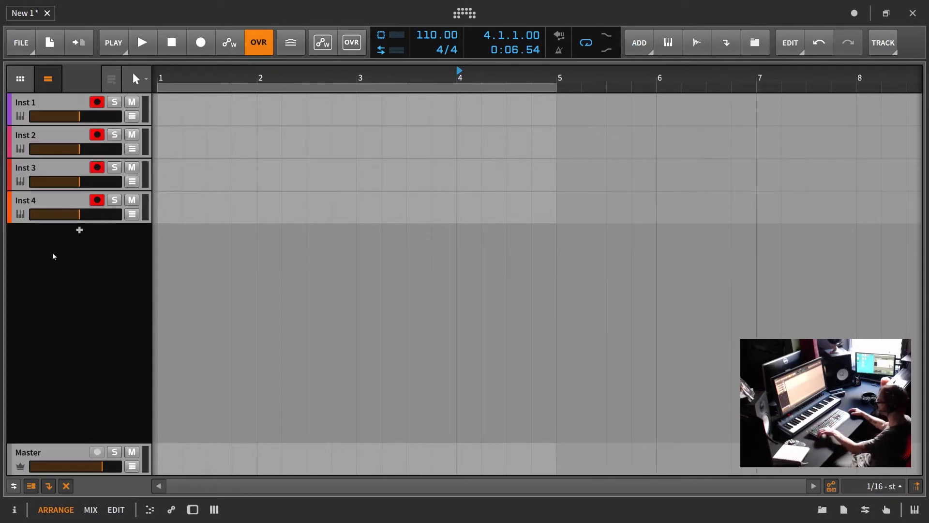
{"action": "right_click", "coordinate": [56, 105]}
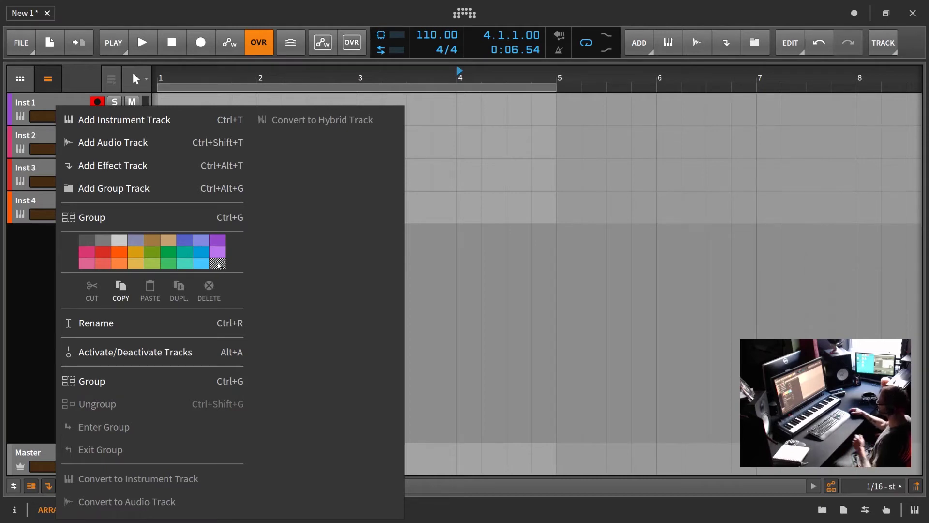
{"action": "left_click", "coordinate": [21, 248]}
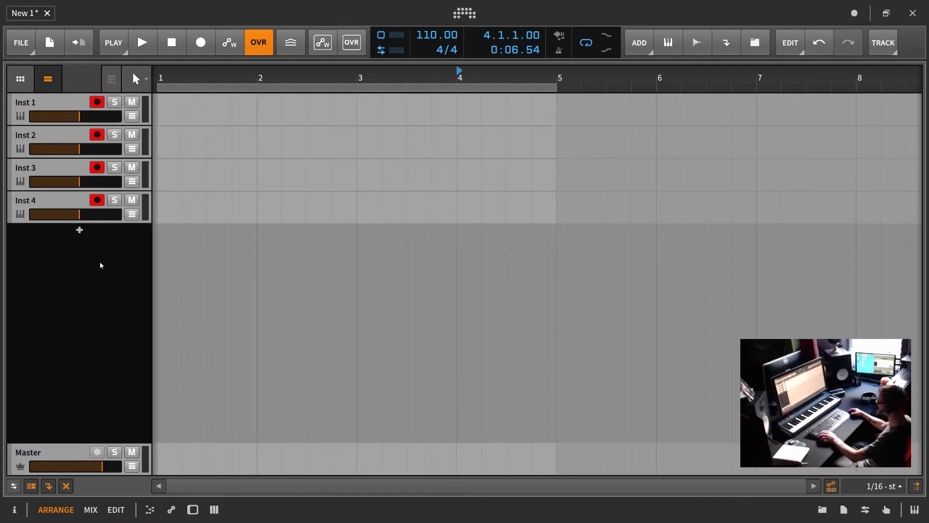
{"action": "key", "text": "ctrl+z"}
- Create one-bar clips at bars 1 and 2 on Inst 1 and at bar 1 on Inst 2–4
{"action": "double_click", "coordinate": [174, 103]}
{"action": "double_click", "coordinate": [277, 110]}
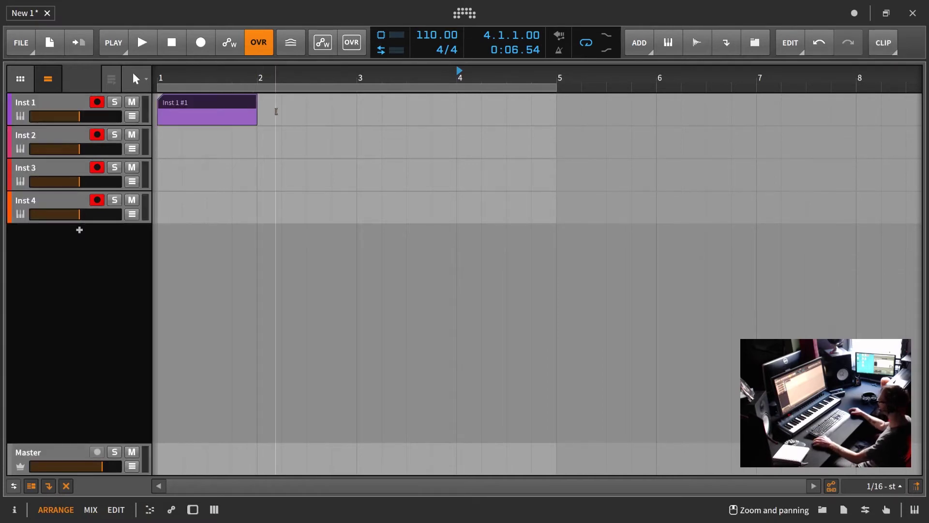
{"action": "double_click", "coordinate": [177, 137]}
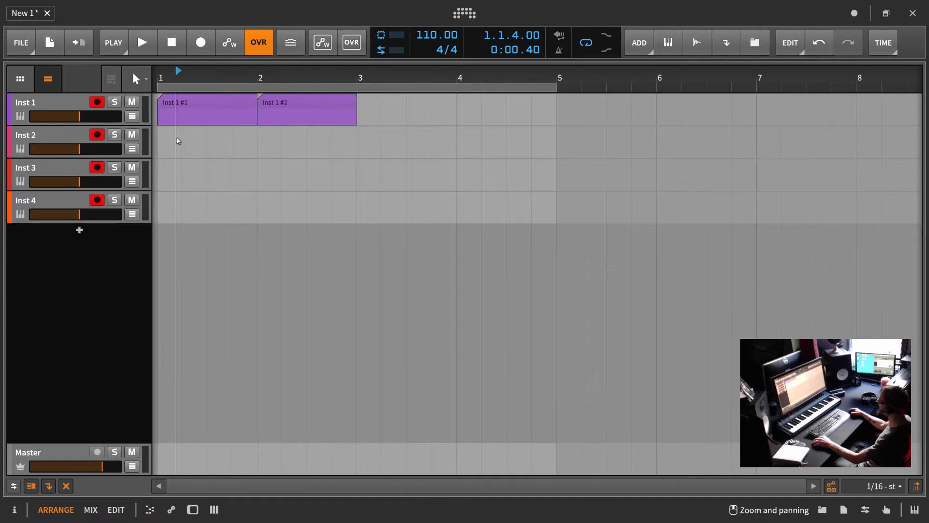
{"action": "double_click", "coordinate": [172, 170]}
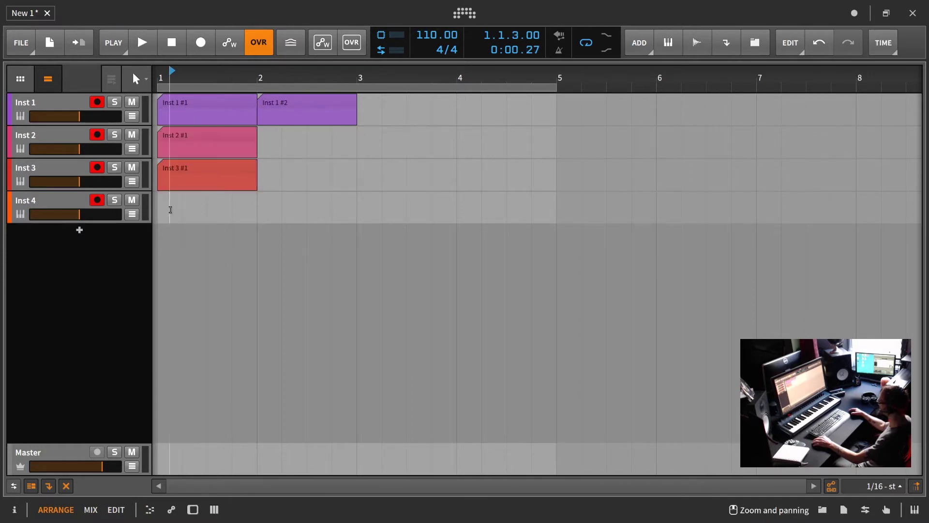
{"action": "double_click", "coordinate": [170, 207]}
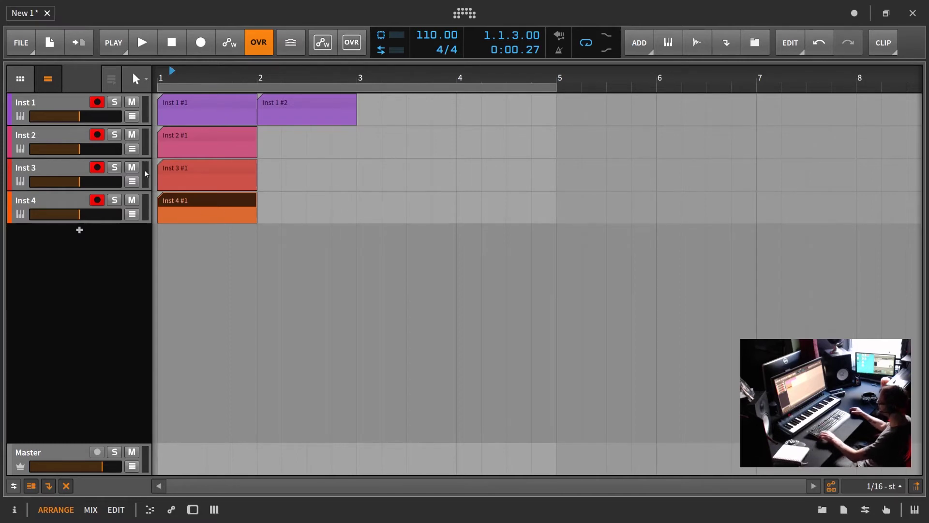
{"action": "key", "text": "ctrl+a"}
- Clear the colour from all selected tracks, then undo that change
{"action": "right_click", "coordinate": [50, 104]}
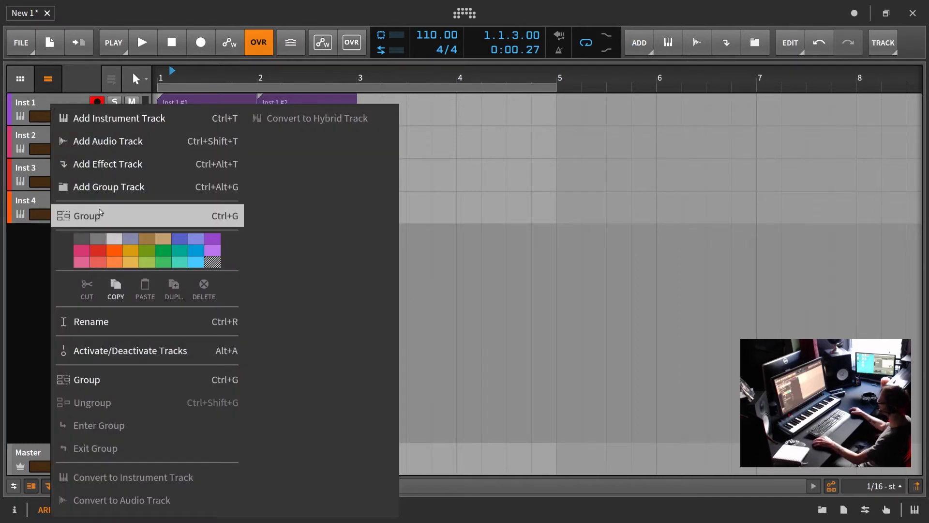
{"action": "left_click", "coordinate": [217, 264]}
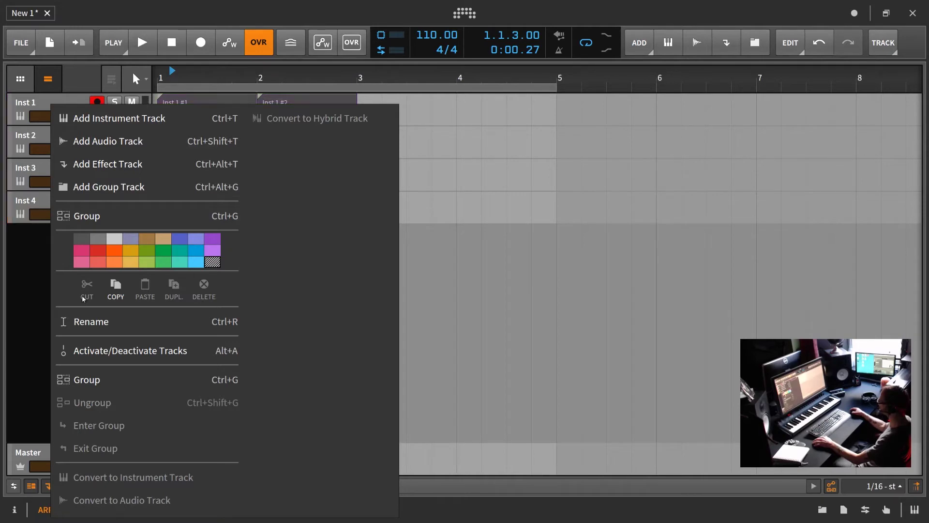
{"action": "left_click", "coordinate": [30, 309]}
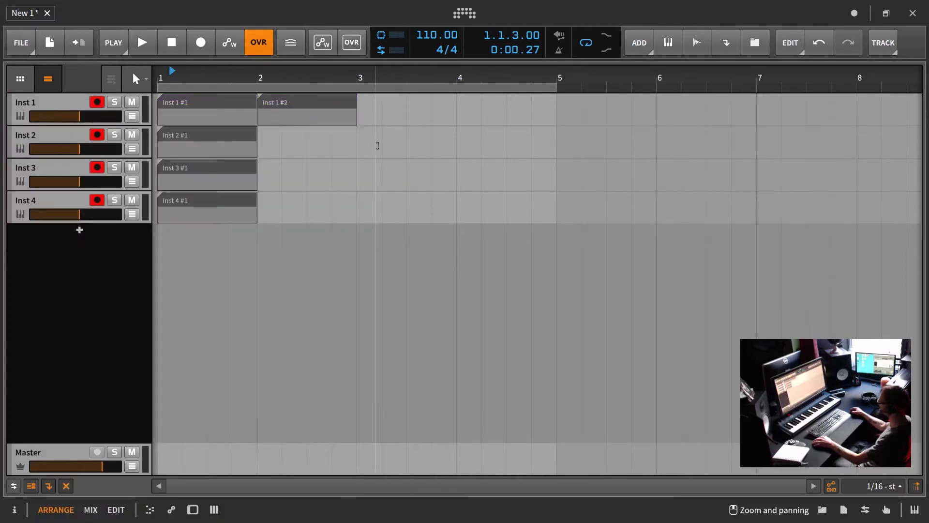
{"action": "key", "text": "ctrl+z"}
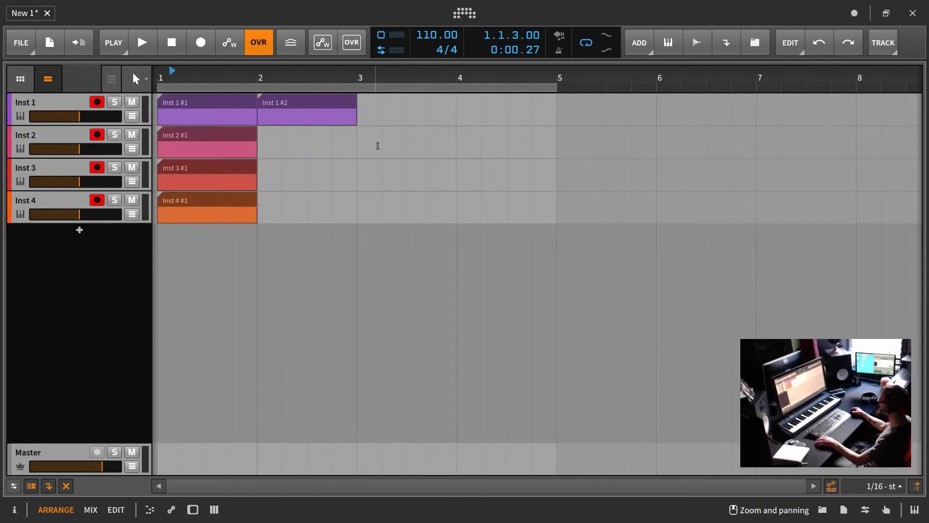
- Paste clips at bar 2 on Inst 2, Inst 3 and Inst 4
{"action": "left_click", "coordinate": [272, 142]}
{"action": "key", "text": "ctrl+v"}
{"action": "left_click", "coordinate": [270, 178]}
{"action": "key", "text": "ctrl+v"}
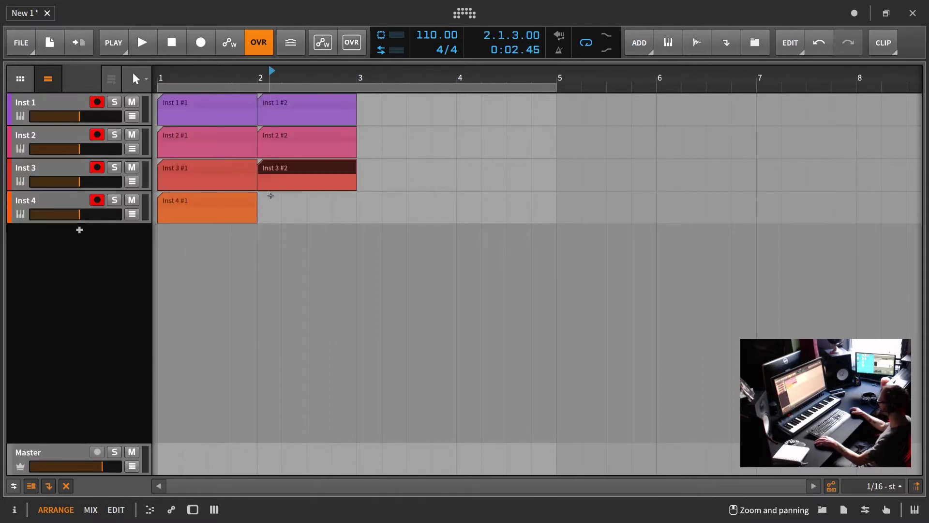
{"action": "left_click", "coordinate": [270, 210]}
{"action": "key", "text": "ctrl+v"}
{"action": "left_click", "coordinate": [325, 136]}
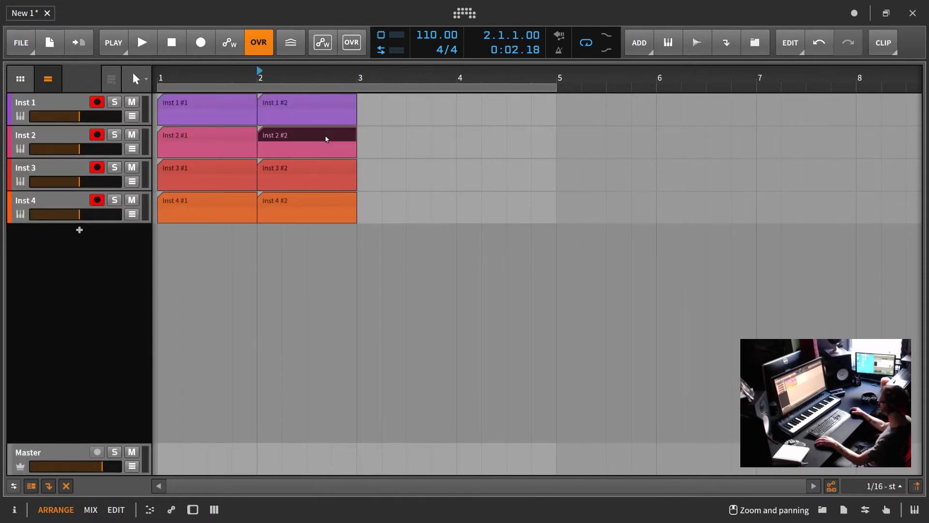
- Colour clip Inst 2 #2 tan instead of its track's pink
{"action": "right_click", "coordinate": [326, 139]}
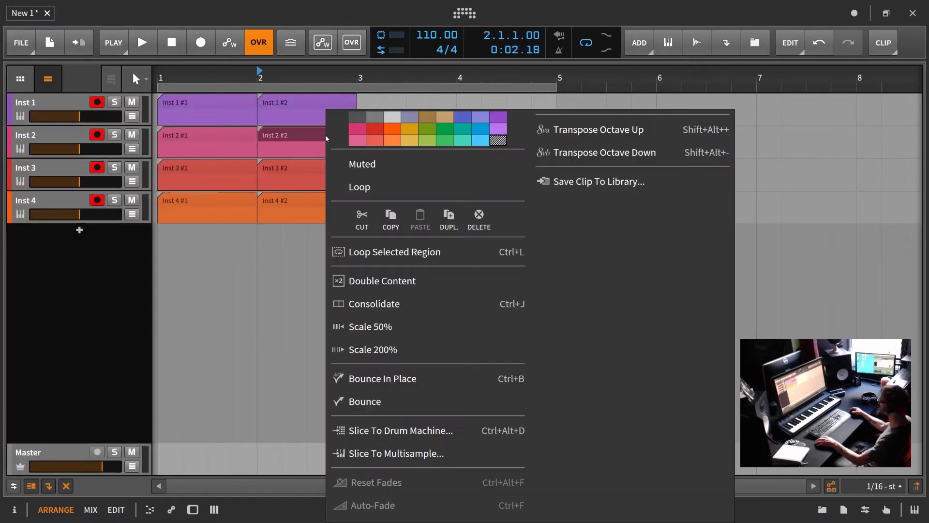
{"action": "left_click", "coordinate": [408, 142]}
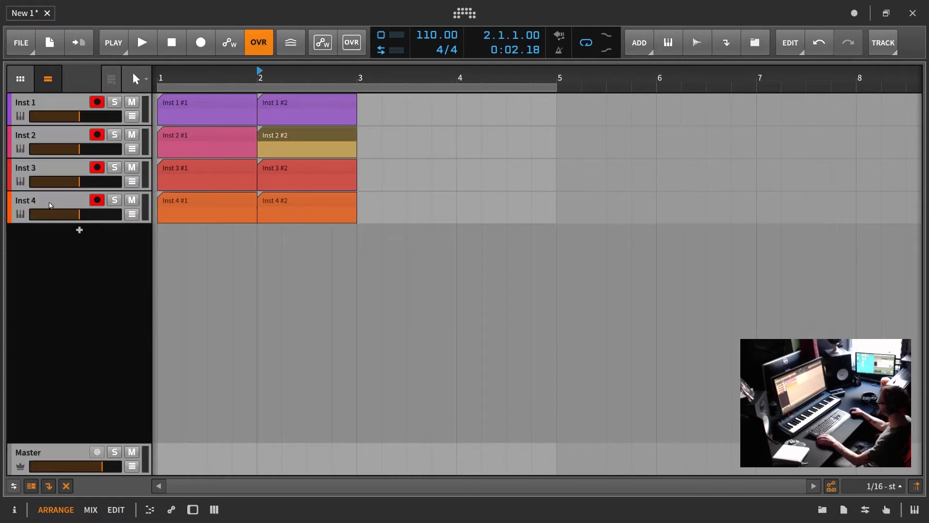
{"action": "left_click", "coordinate": [51, 236]}
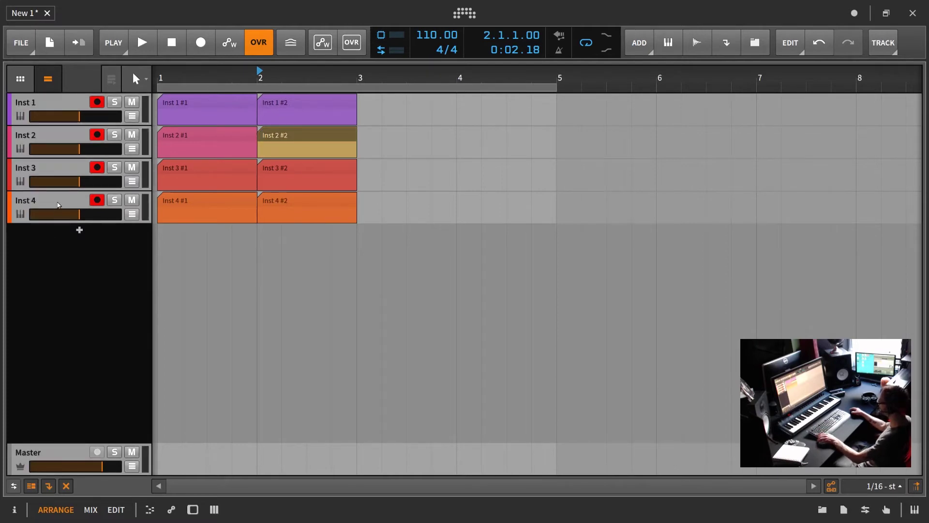
- Reset all selected track colours to the default gray
{"action": "right_click", "coordinate": [58, 204]}
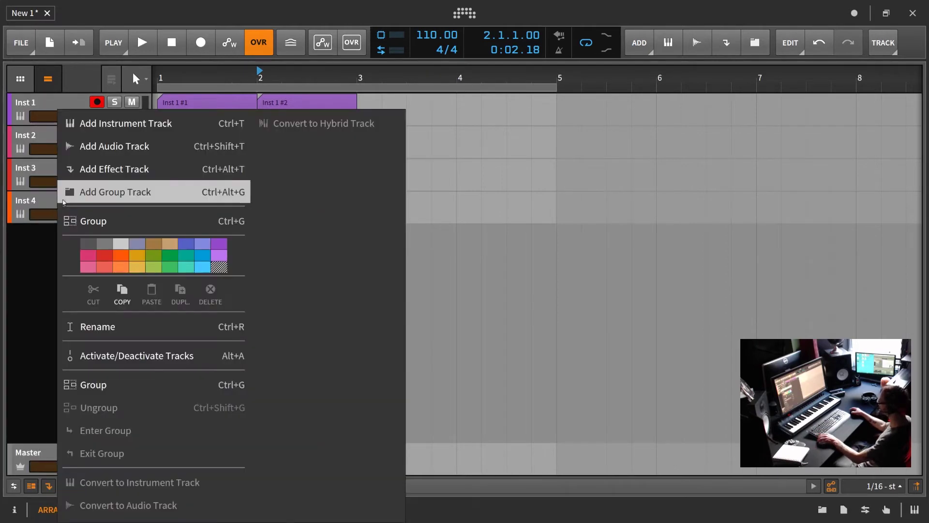
{"action": "left_click", "coordinate": [218, 267]}
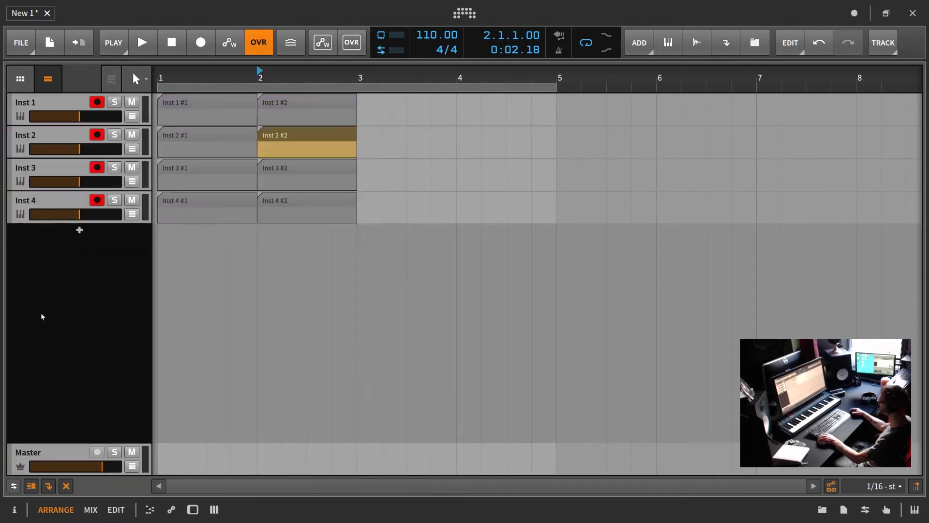
{"action": "left_click", "coordinate": [41, 312]}
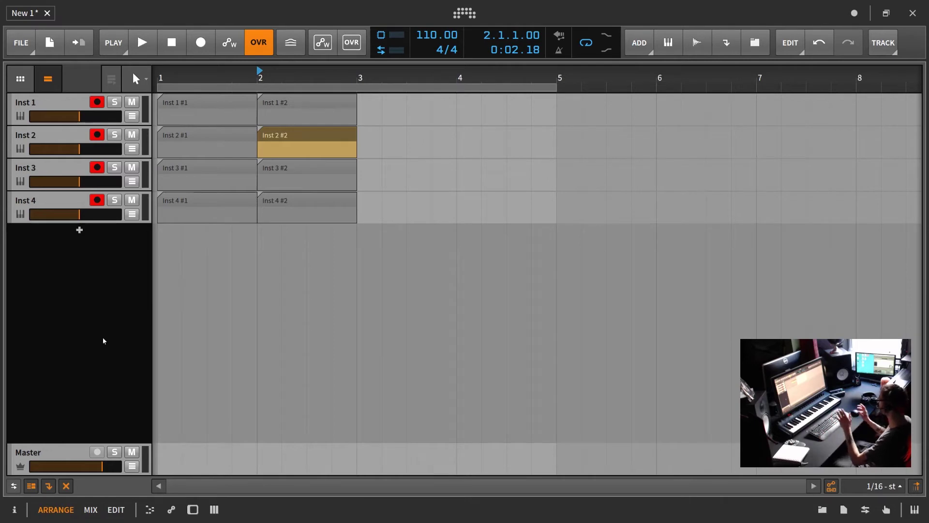
- Colour clip Inst 3 #1 pink
{"action": "left_click", "coordinate": [211, 172]}
{"action": "right_click", "coordinate": [211, 172]}
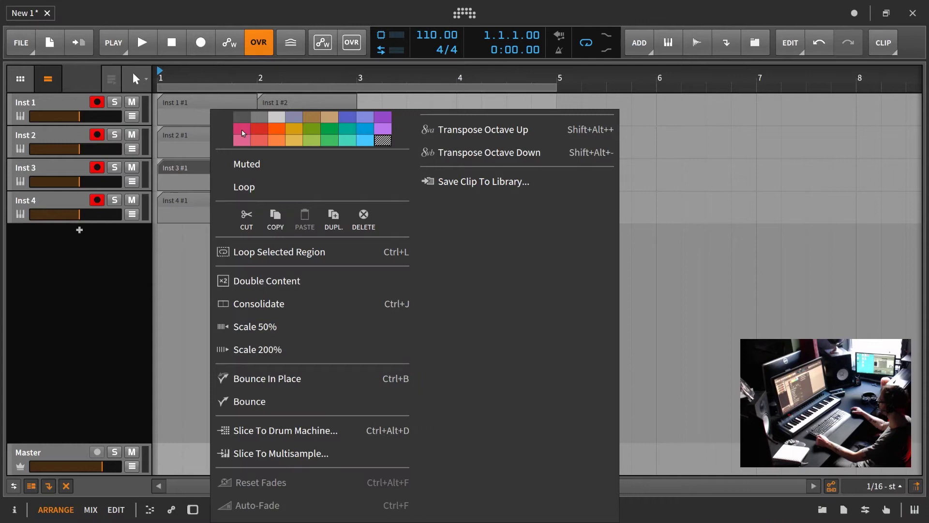
{"action": "left_click", "coordinate": [240, 141]}
{"action": "left_click", "coordinate": [114, 287]}
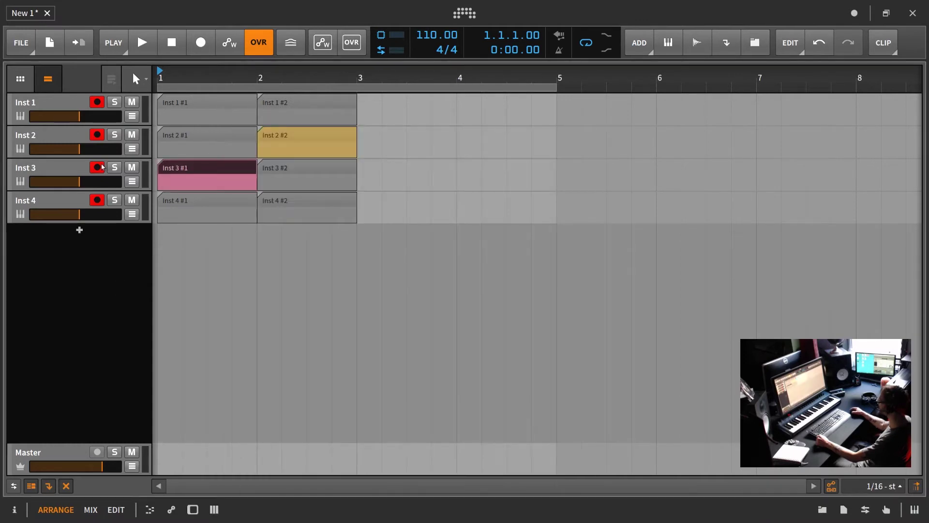
- Colour track Inst 2 blue
{"action": "left_click", "coordinate": [43, 137]}
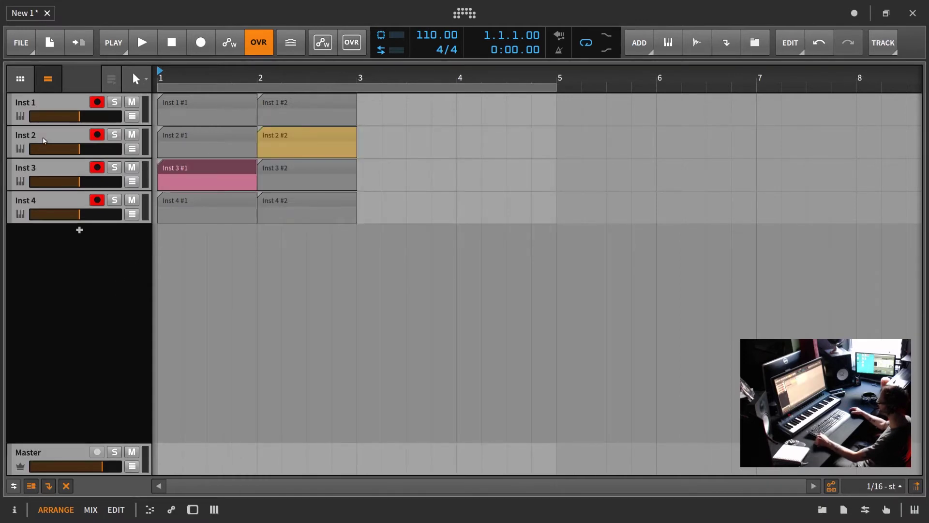
{"action": "right_click", "coordinate": [62, 135]}
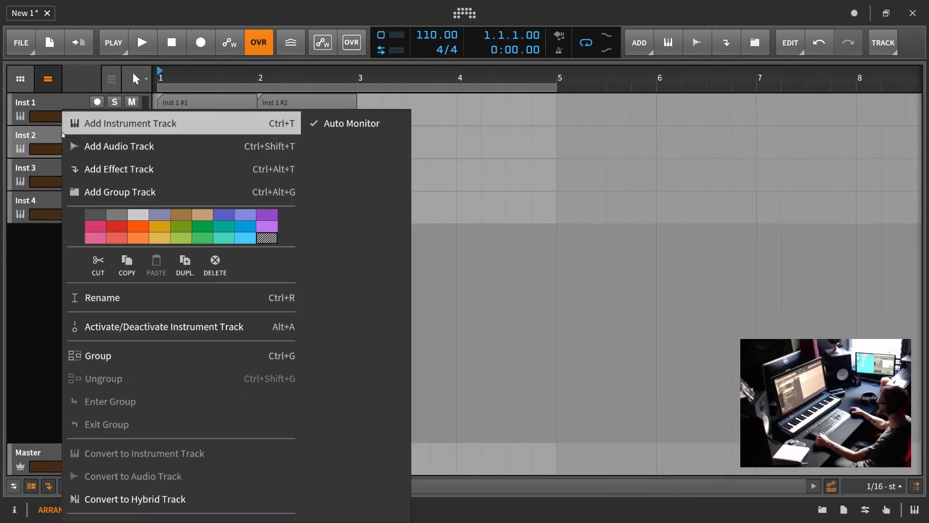
{"action": "left_click", "coordinate": [228, 218]}
{"action": "left_click", "coordinate": [34, 254]}
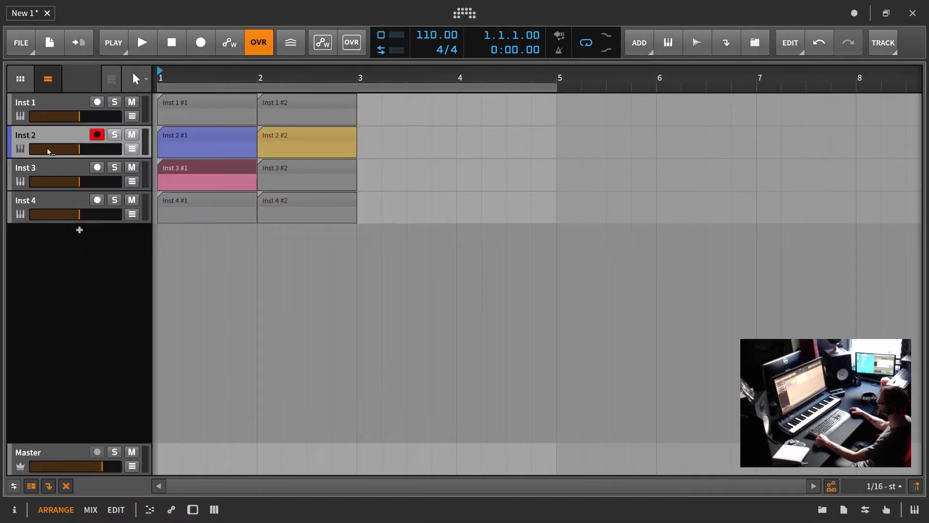
- Create one-bar clips at bars 3 and 4 on Inst 2 and at bar 3 on Inst 3
{"action": "double_click", "coordinate": [372, 138]}
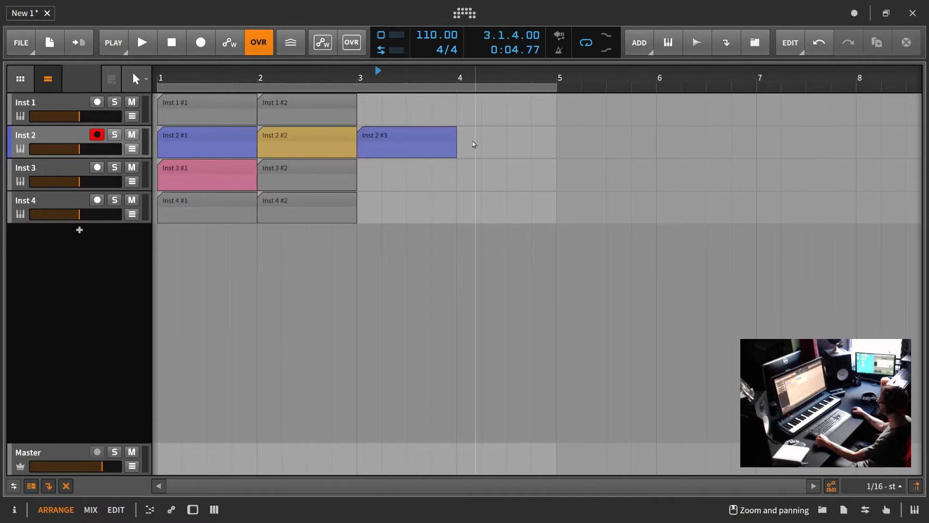
{"action": "double_click", "coordinate": [472, 143]}
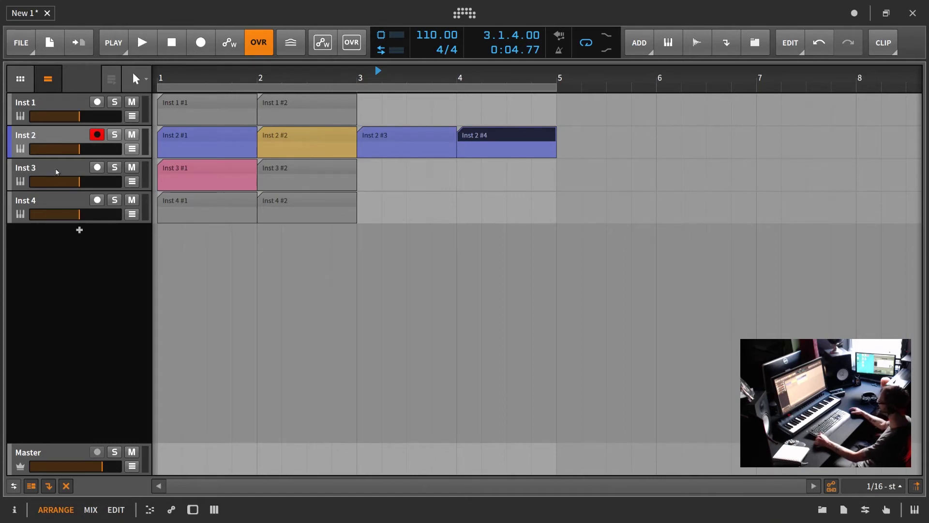
{"action": "double_click", "coordinate": [363, 170]}
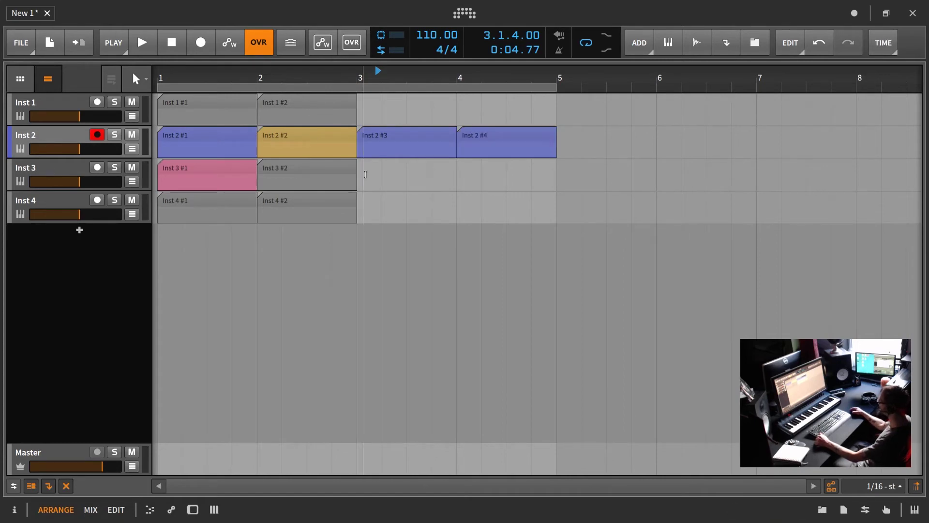
- Colour track Inst 3 yellow-green and track Inst 1 orange
{"action": "right_click", "coordinate": [83, 170]}
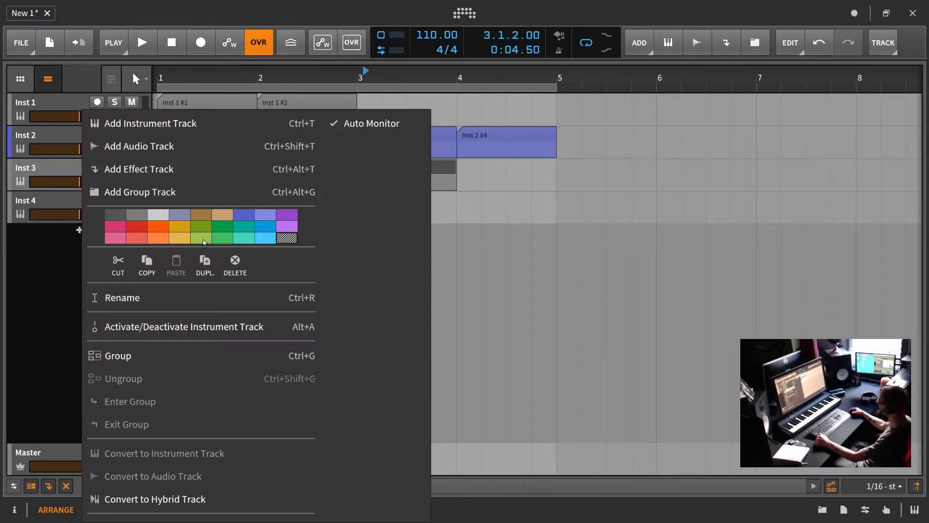
{"action": "left_click", "coordinate": [204, 240]}
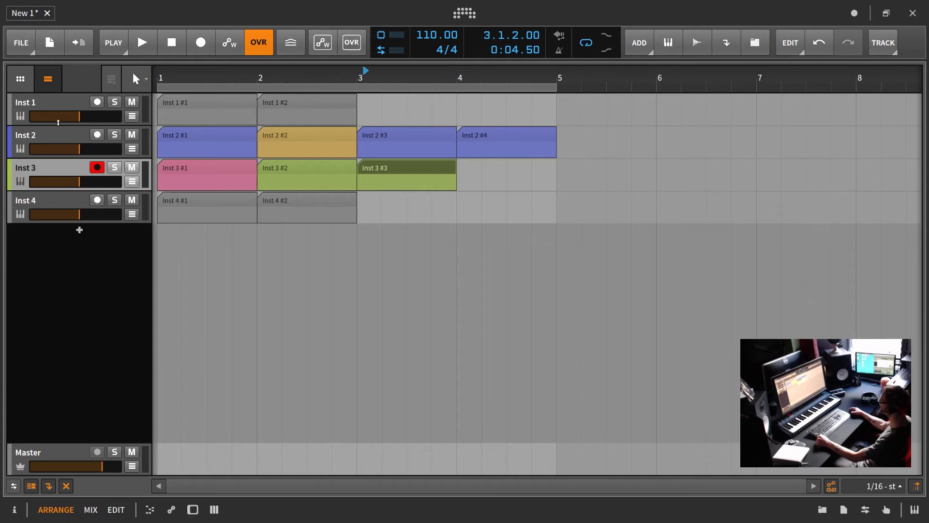
{"action": "right_click", "coordinate": [44, 104]}
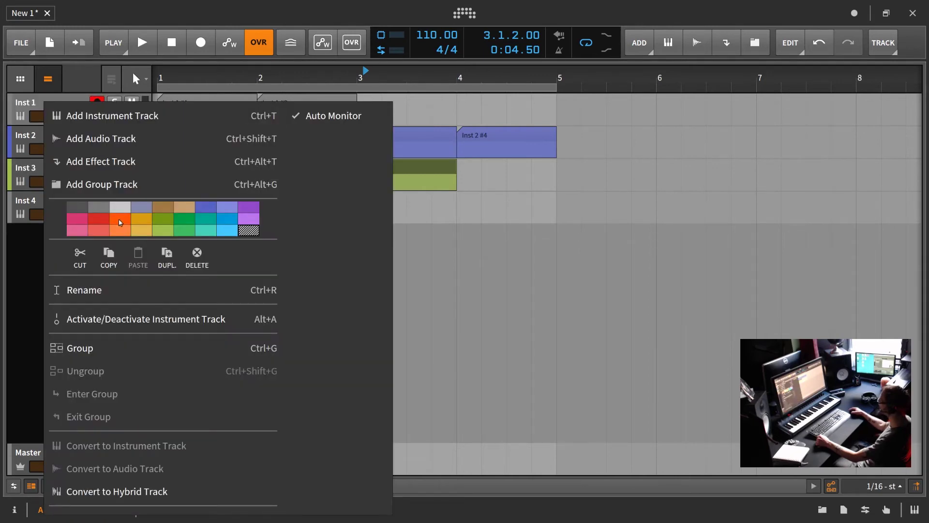
{"action": "left_click", "coordinate": [14, 260]}
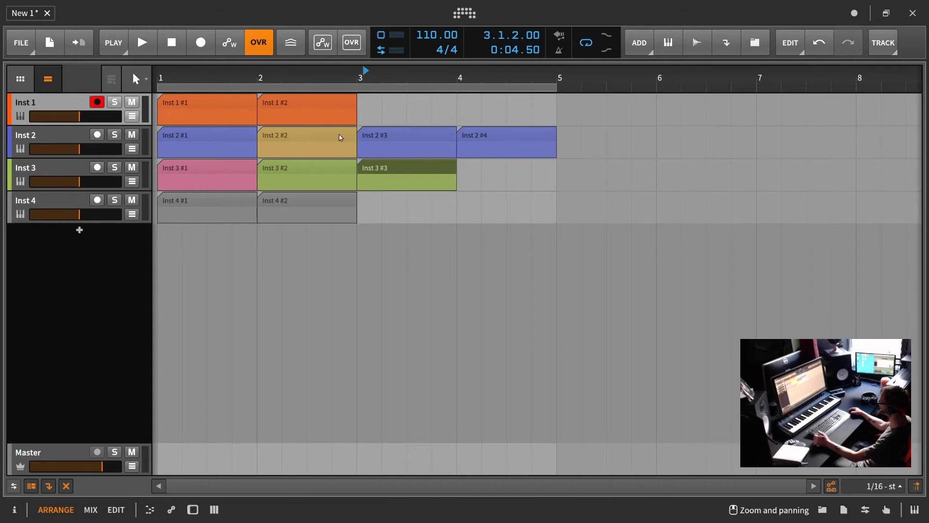
- Select all eleven clips and reset their colours to follow their tracks
{"action": "left_click_drag", "start_coordinate": [590, 94], "coordinate": [201, 277]}
{"action": "right_click", "coordinate": [227, 105]}
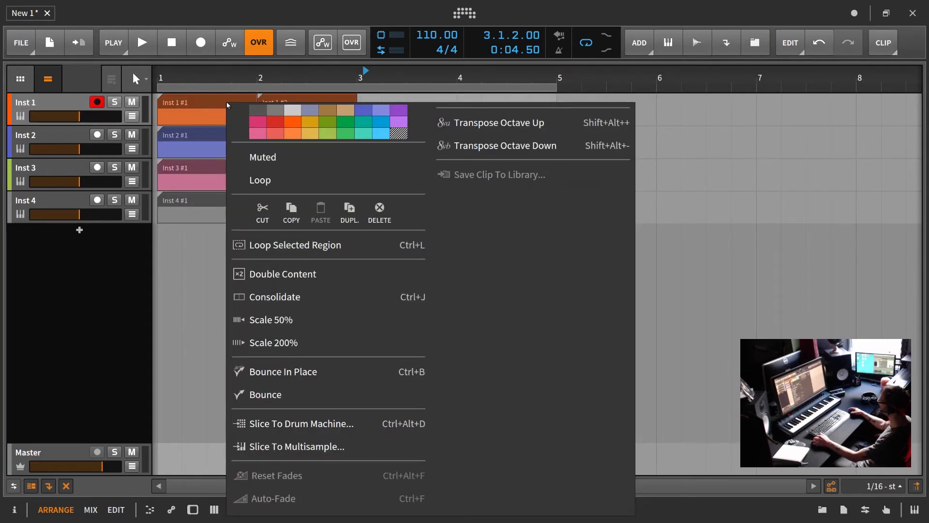
{"action": "left_click", "coordinate": [400, 135]}
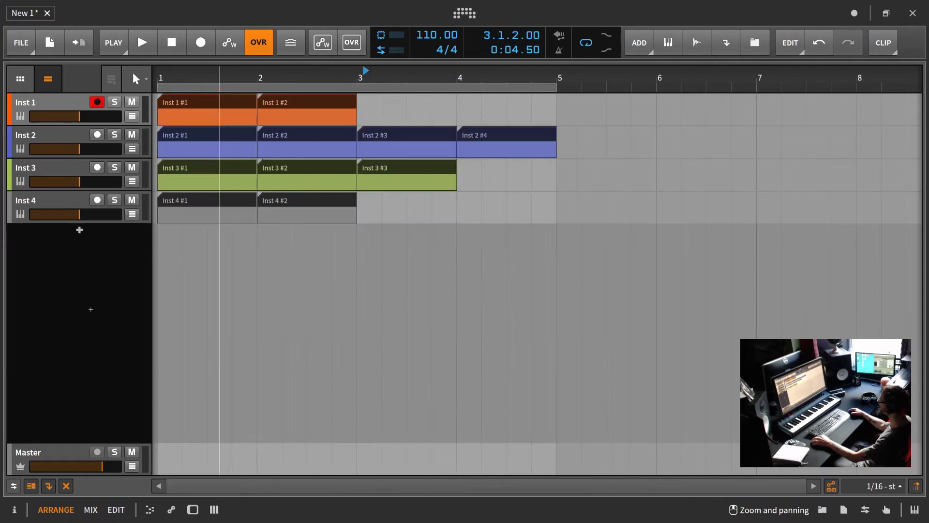
{"action": "left_click", "coordinate": [83, 346]}
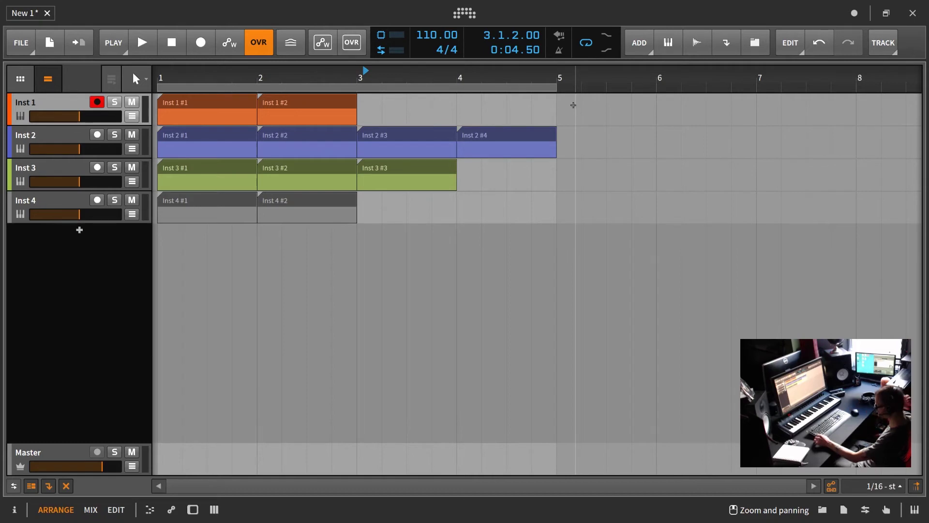
- Remove the colour from all four instrument tracks
{"action": "key", "text": "ctrl+a"}
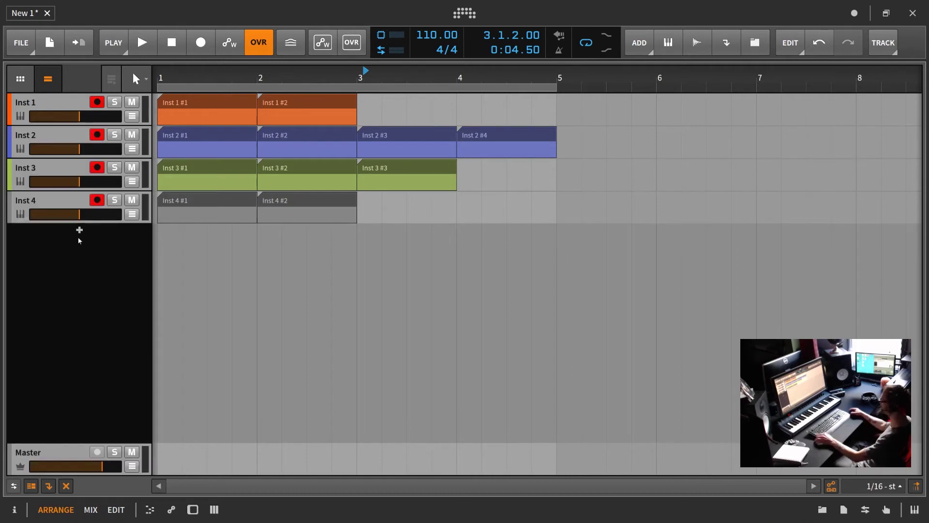
{"action": "right_click", "coordinate": [81, 205]}
{"action": "left_click", "coordinate": [243, 267]}
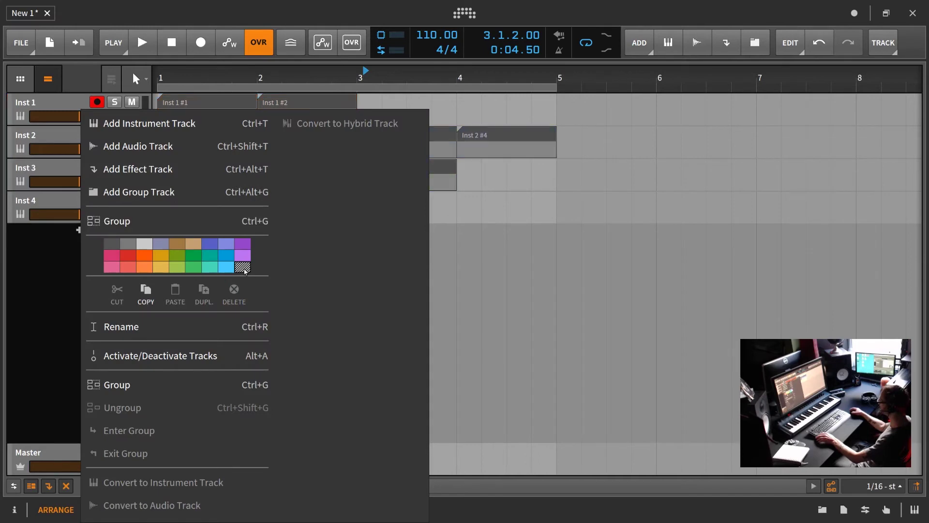
{"action": "left_click", "coordinate": [30, 304]}
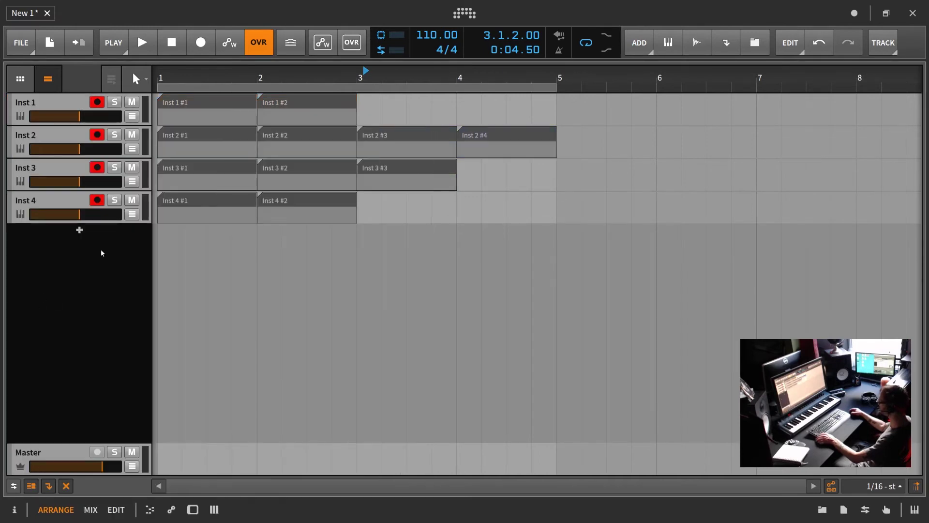
- Reset all eleven clips to follow their track colours, then clear the selection
{"action": "left_click_drag", "start_coordinate": [509, 227], "coordinate": [232, 96]}
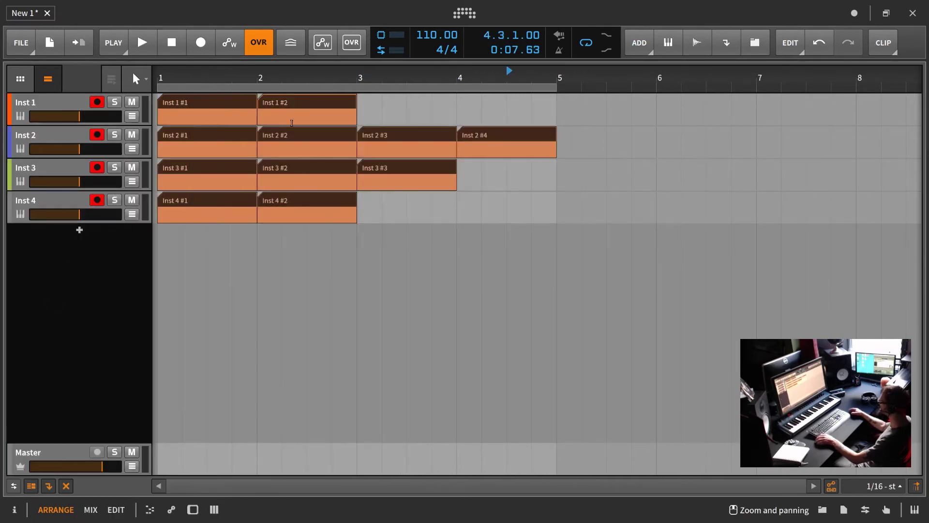
{"action": "right_click", "coordinate": [233, 96]}
{"action": "left_click", "coordinate": [406, 134]}
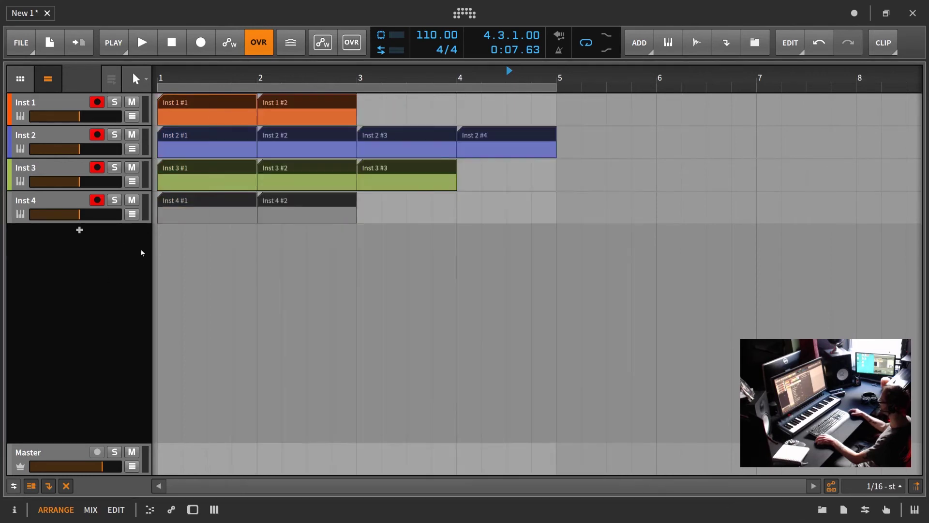
{"action": "left_click", "coordinate": [118, 237]}
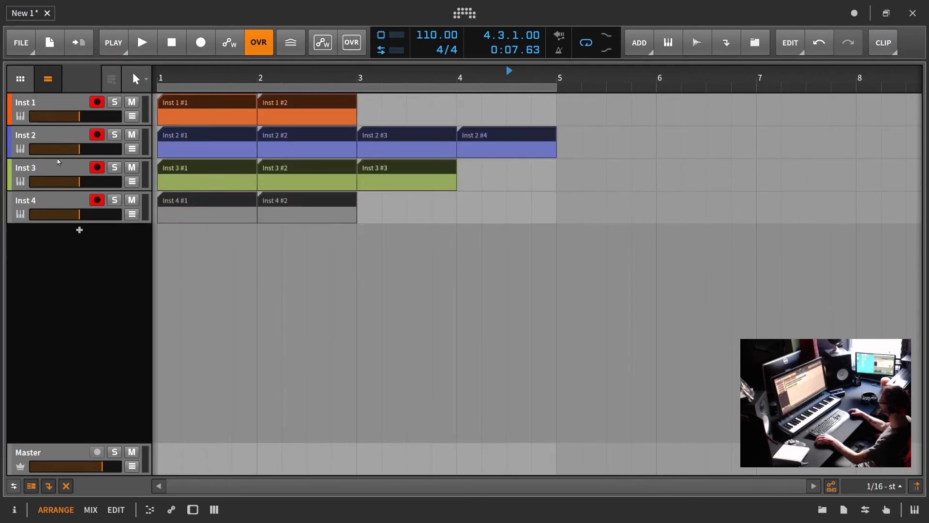
{"action": "left_click", "coordinate": [69, 242]}
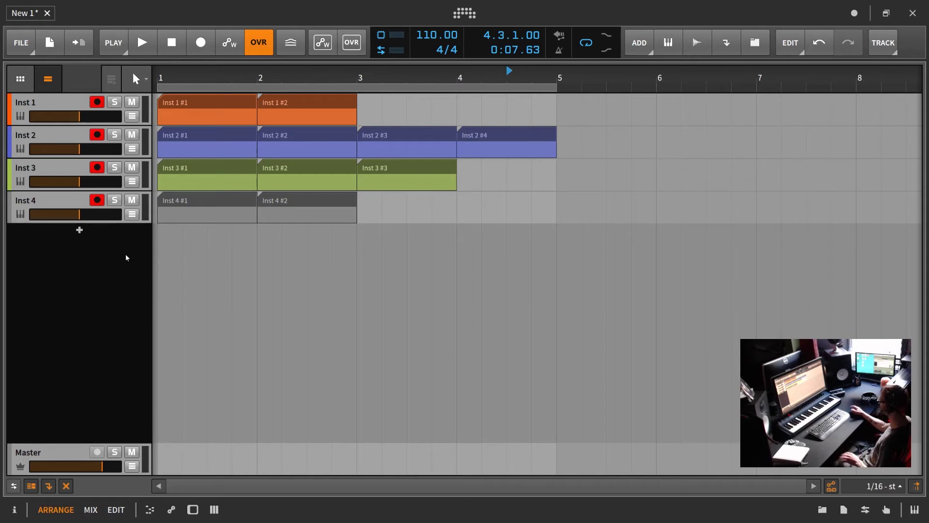
{"action": "left_click", "coordinate": [300, 257]}
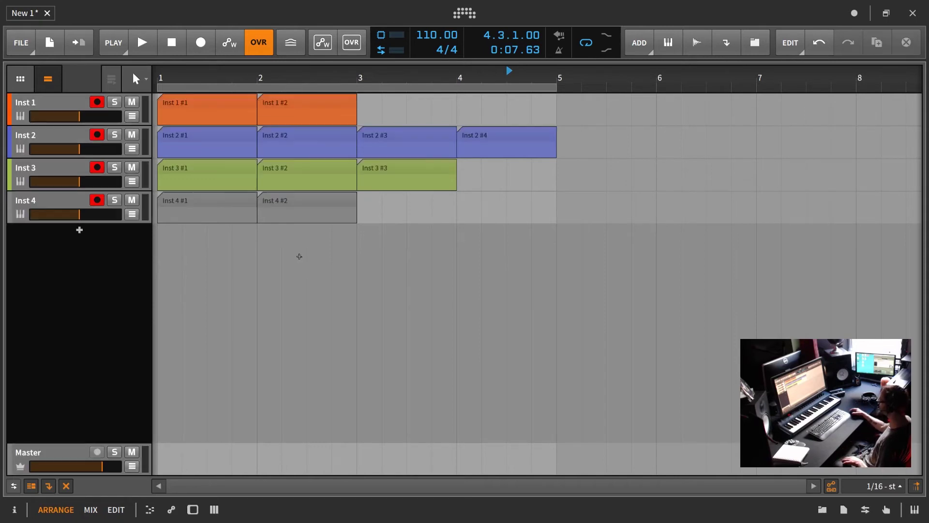
- Give clip Inst 2 #2 its own yellow colour, independent of the blue Inst 2 track
{"action": "right_click", "coordinate": [43, 102]}
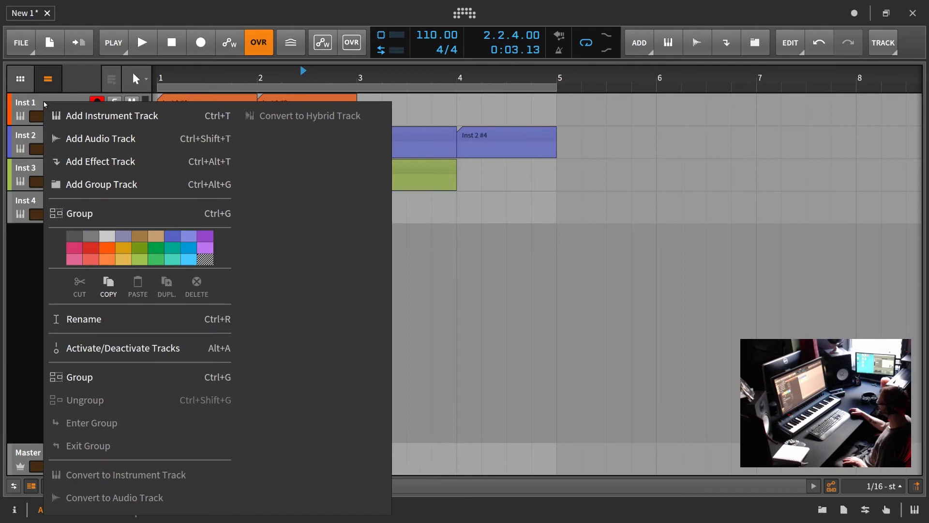
{"action": "left_click", "coordinate": [35, 261]}
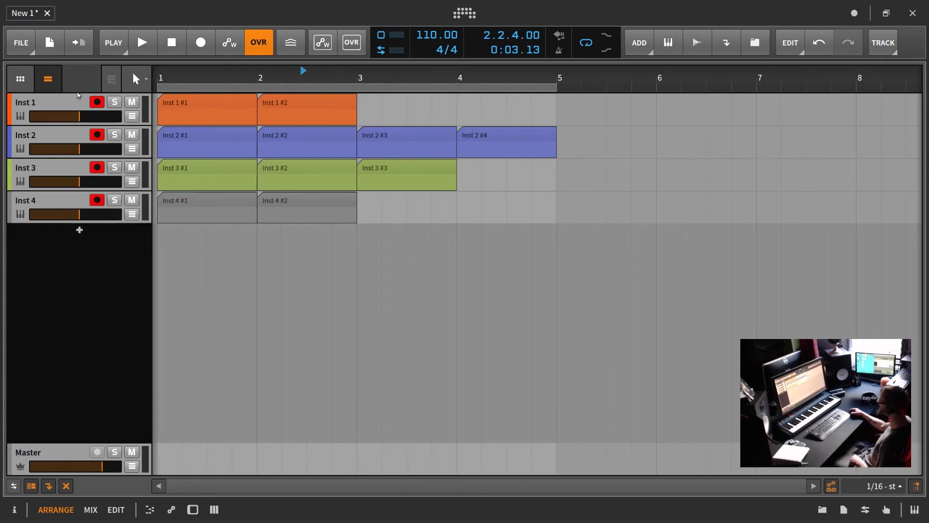
{"action": "right_click", "coordinate": [303, 133]}
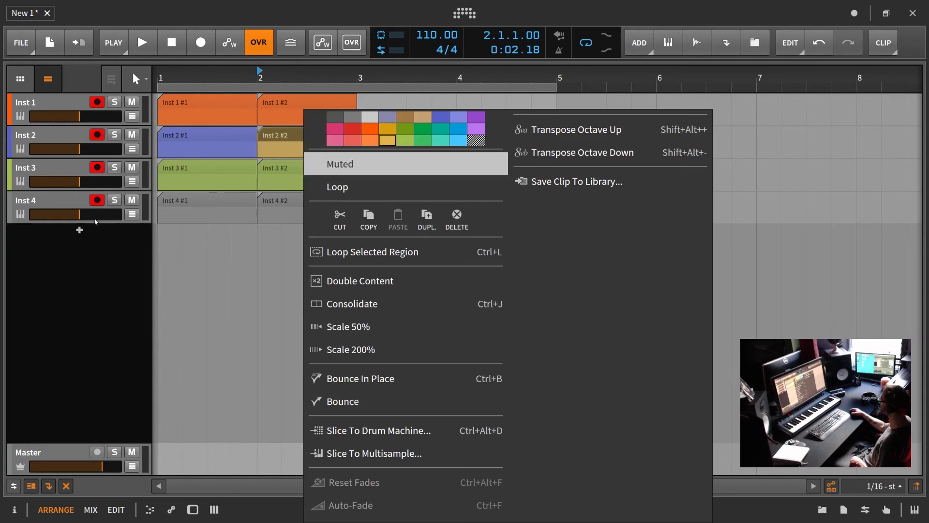
{"action": "left_click", "coordinate": [80, 285]}
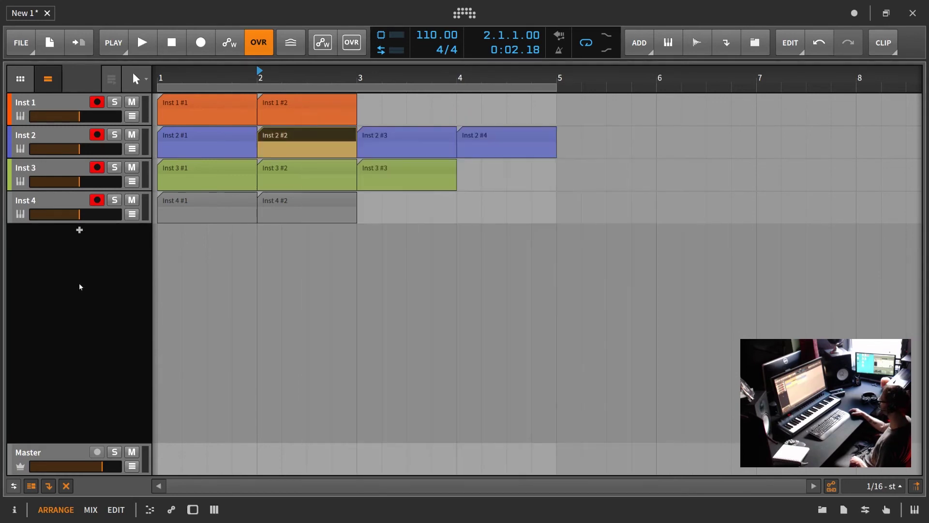
- Colour all four selected tracks pink
{"action": "right_click", "coordinate": [64, 138]}
{"action": "left_click", "coordinate": [94, 267]}
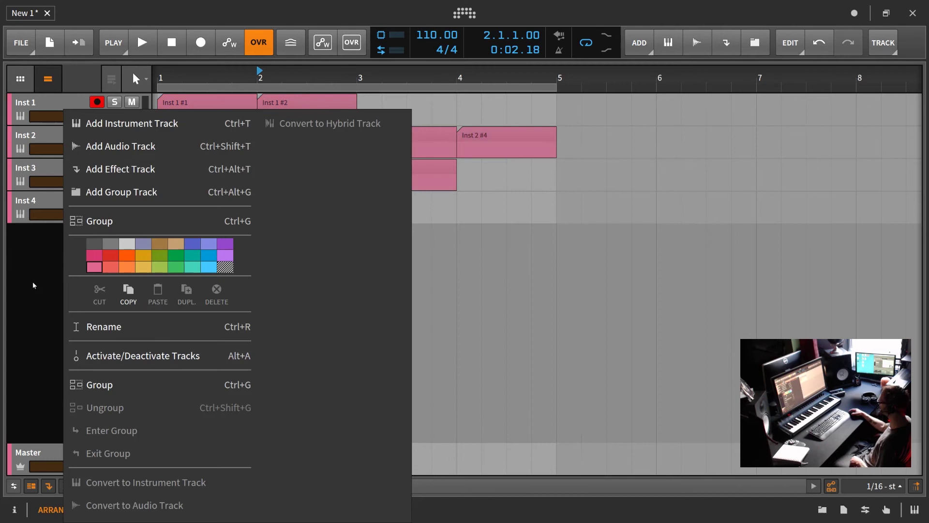
{"action": "left_click", "coordinate": [29, 288]}
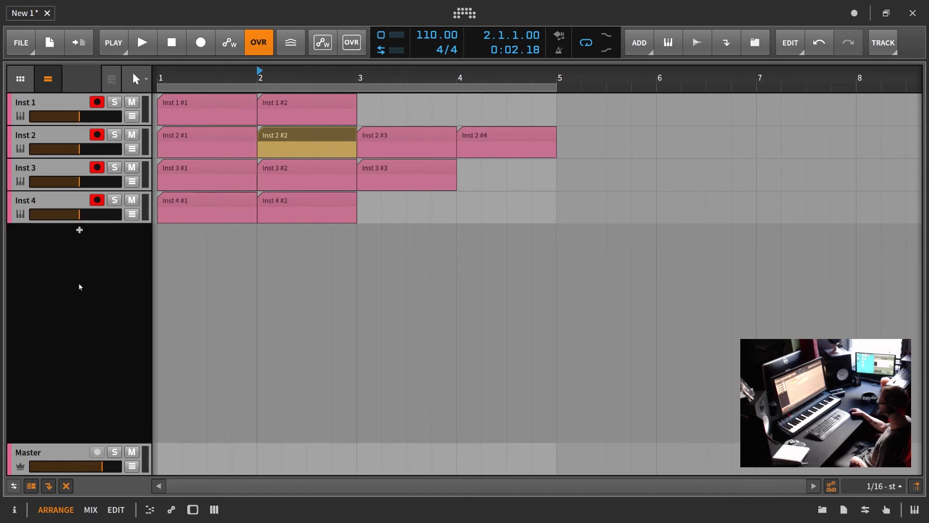
- Recolour all four tracks default grey, then select only the Inst 1 track
{"action": "right_click", "coordinate": [49, 174]}
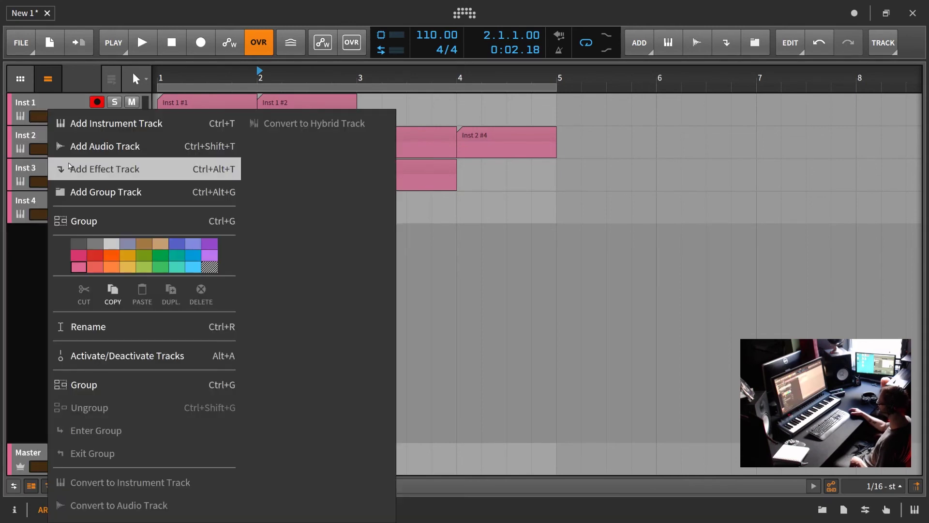
{"action": "left_click", "coordinate": [79, 243]}
{"action": "left_click", "coordinate": [68, 106]}
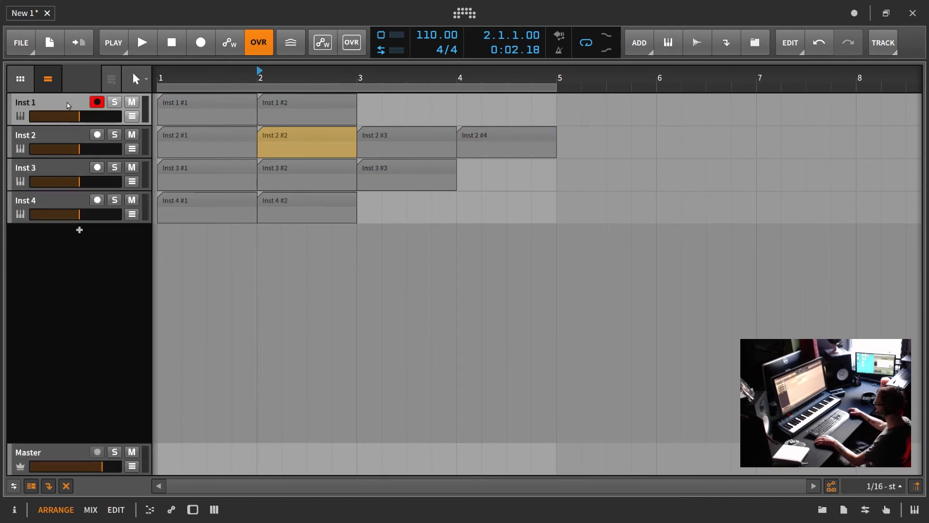
{"action": "right_click", "coordinate": [68, 105]}
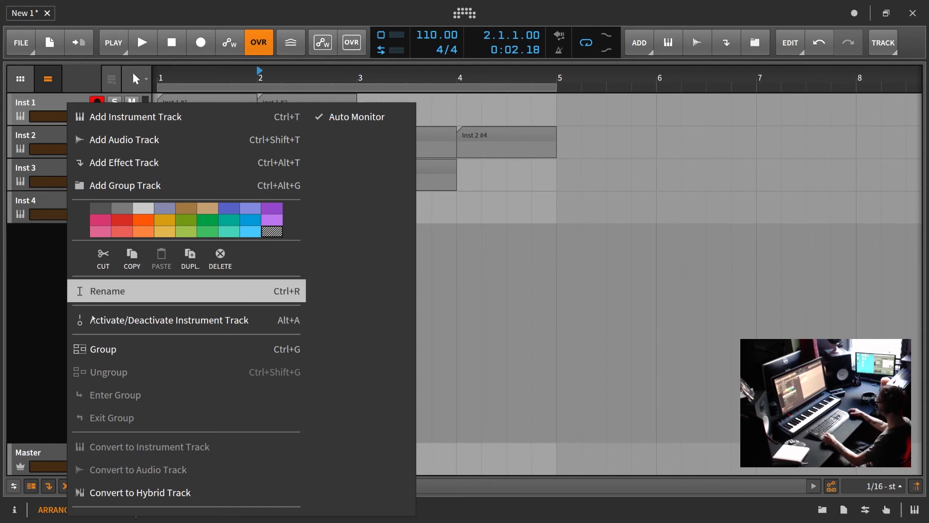
{"action": "left_click", "coordinate": [27, 328]}
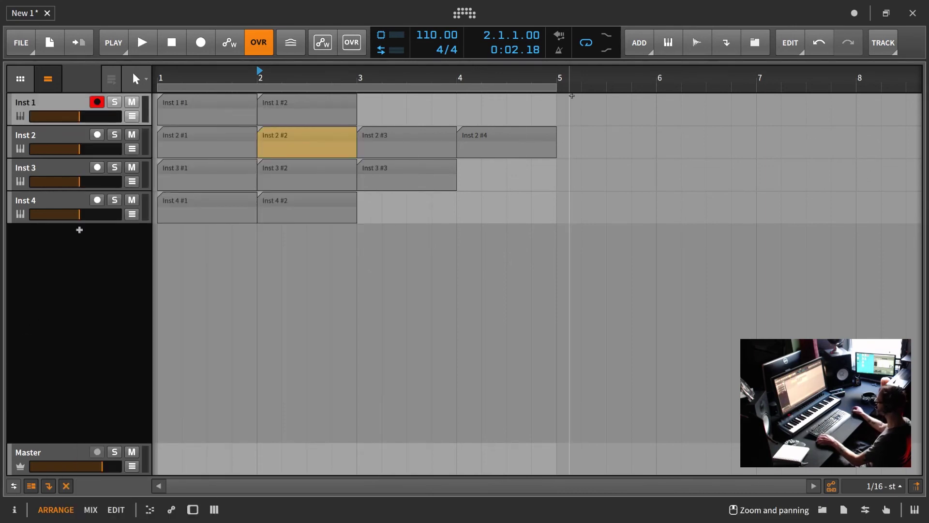
- Move a clip to an earlier position in the arranger
{"action": "left_click_drag", "start_coordinate": [570, 139], "coordinate": [439, 146]}
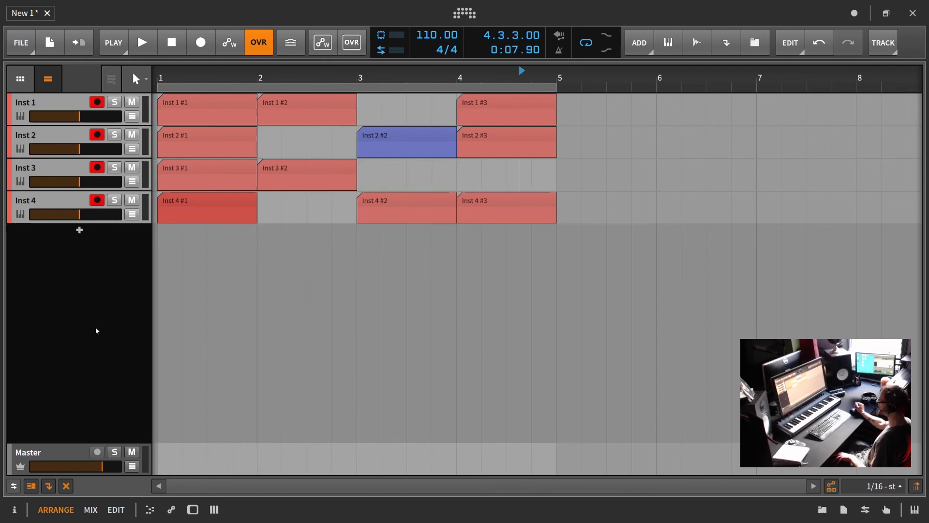